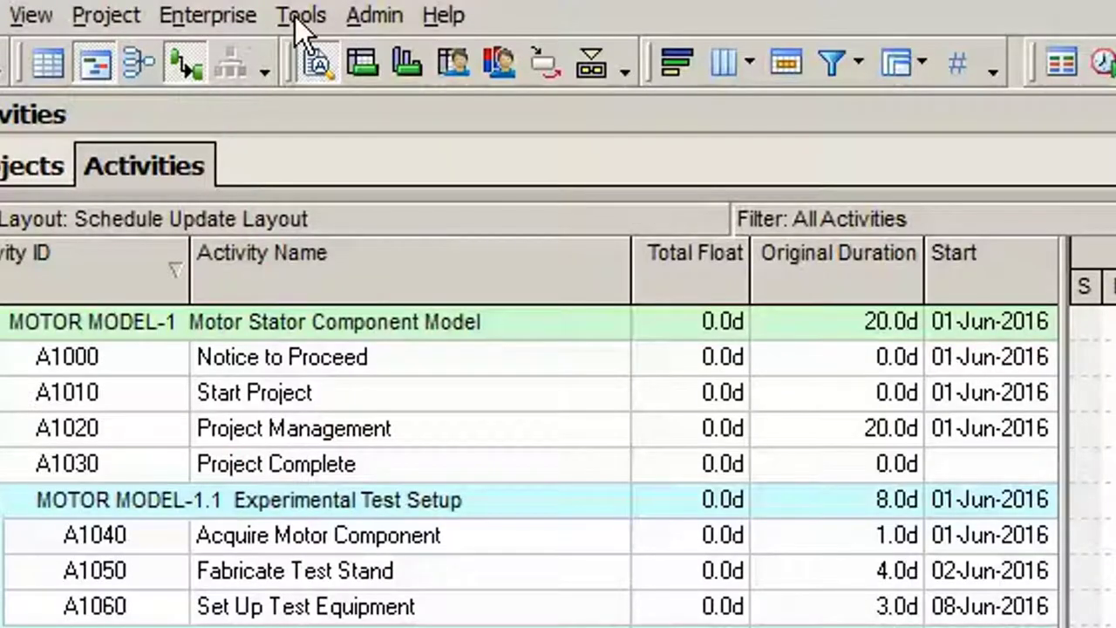
Start scheduling the project and bring up its scheduling options.
click(299, 17)
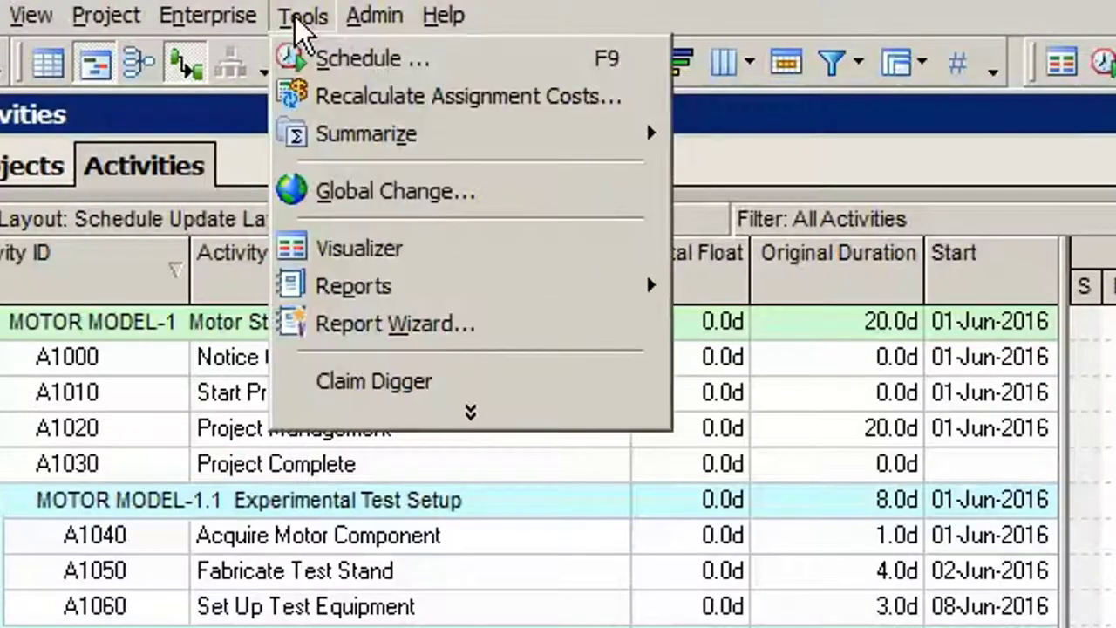
click(480, 63)
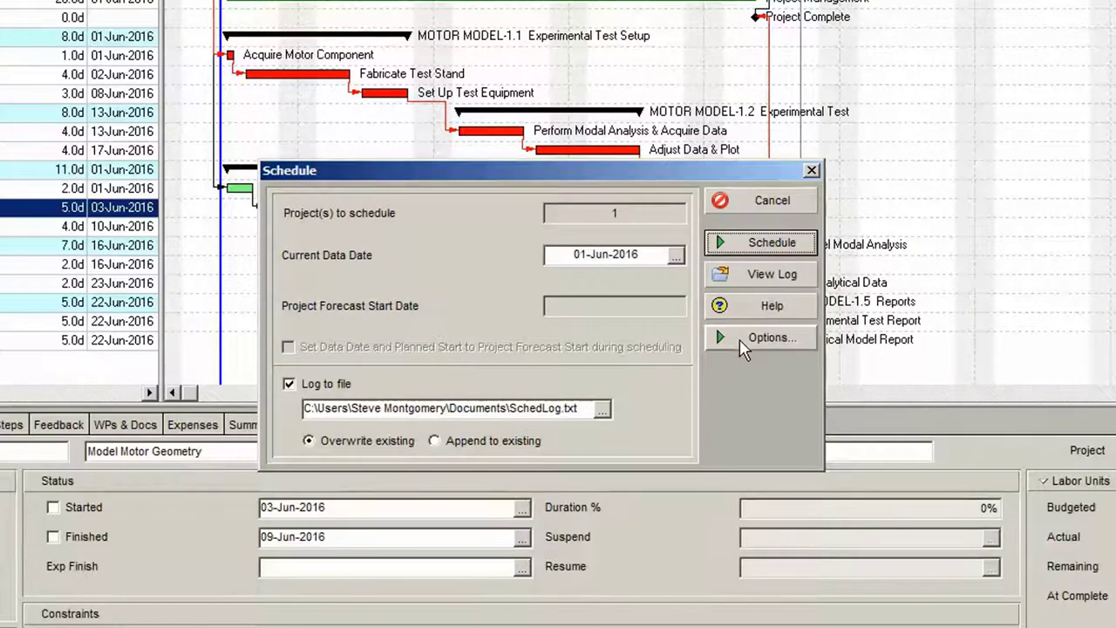
click(740, 347)
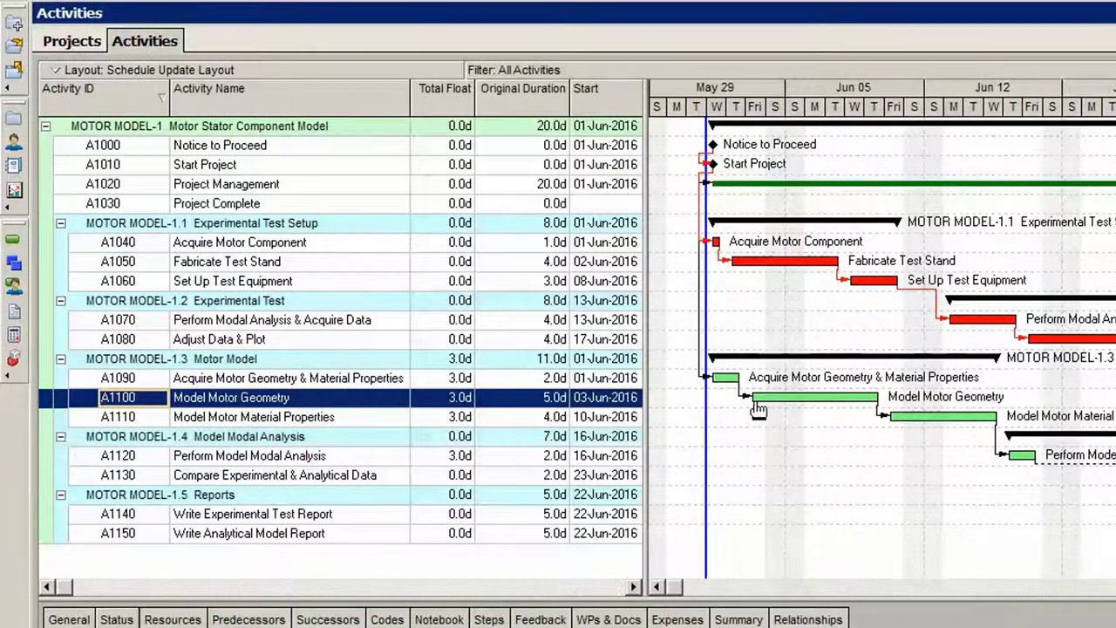
Review the float of Acquire Motor Geometry & Material Properties, Acquire Motor Component and Fabricate Test Stand.
click(463, 378)
key(Down)
key(Down)
key(Down)
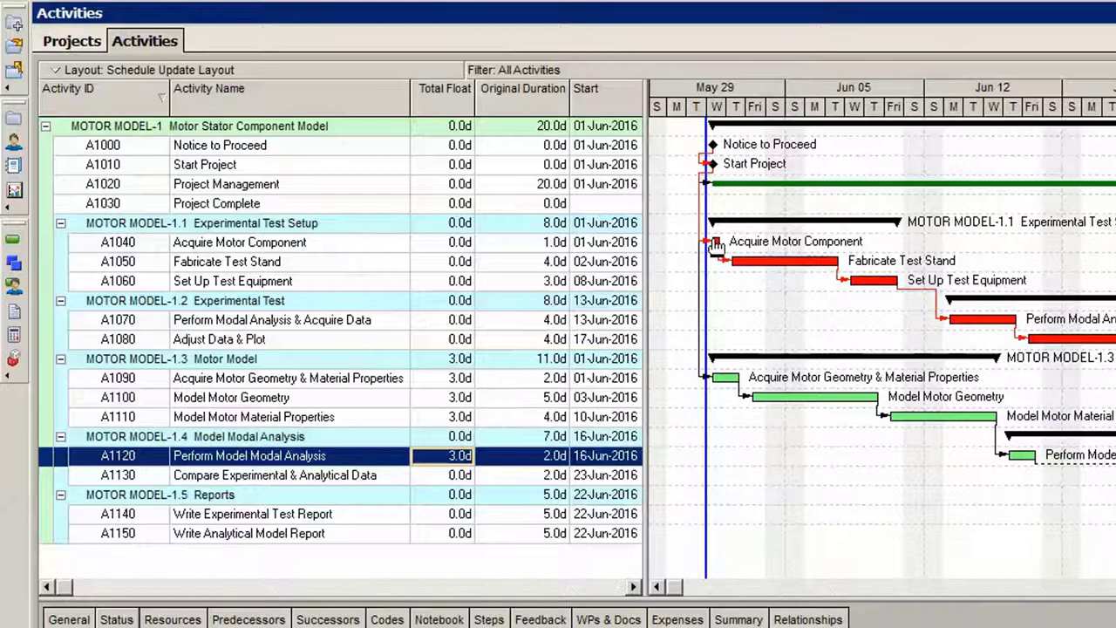
click(455, 243)
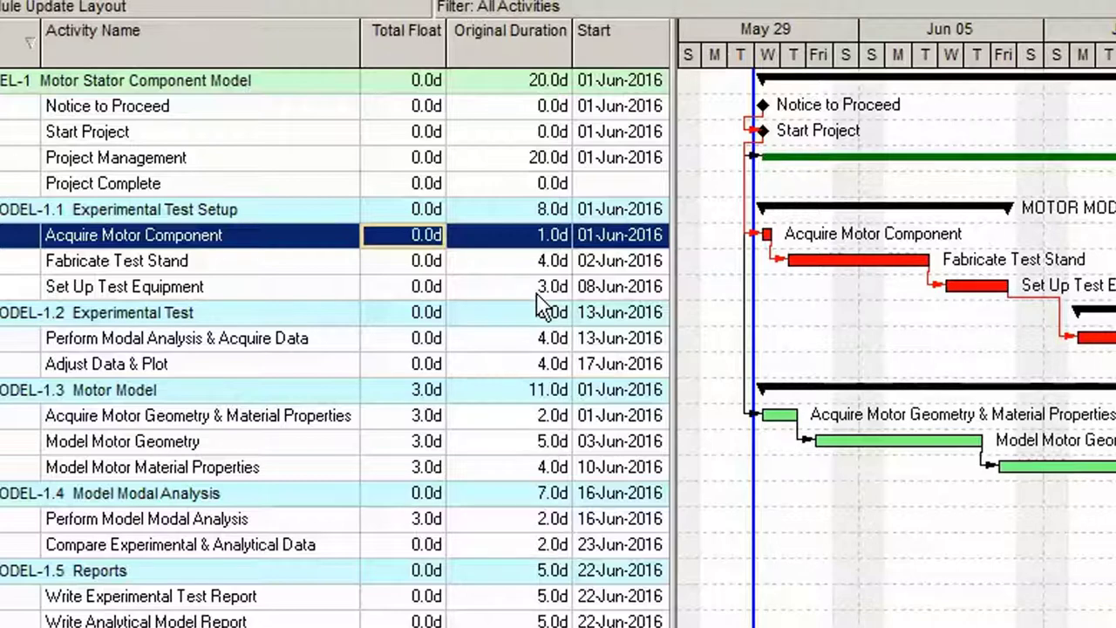
key(Down)
key(Down)
key(Down)
key(Down)
key(Down)
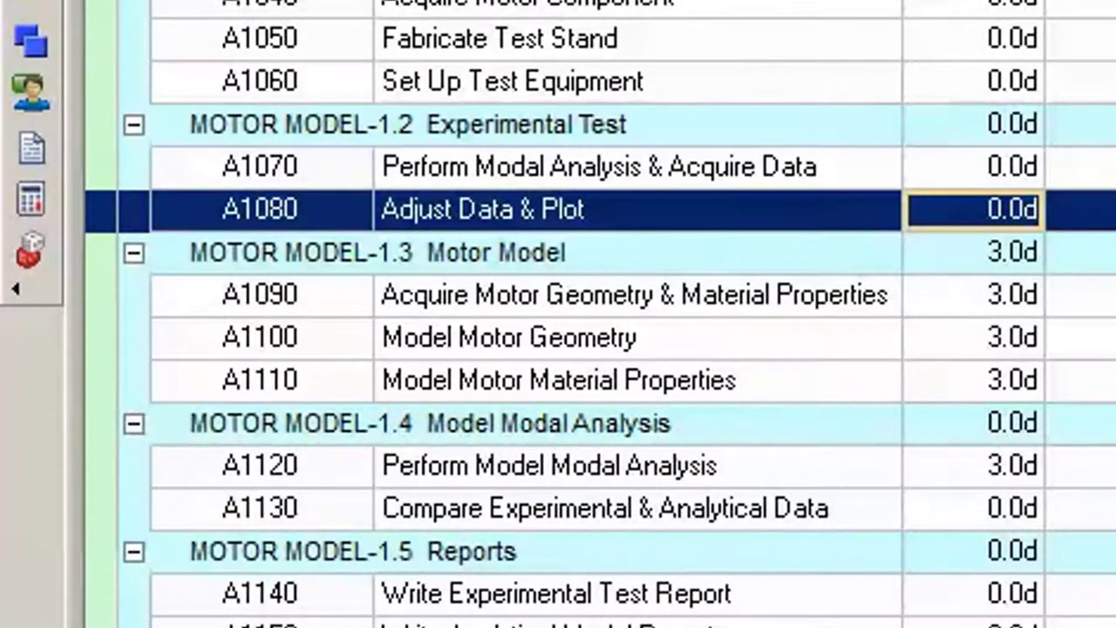
Give A1100 Model Motor Geometry a Finish On or Before 09-Jun-2016 primary constraint.
click(341, 343)
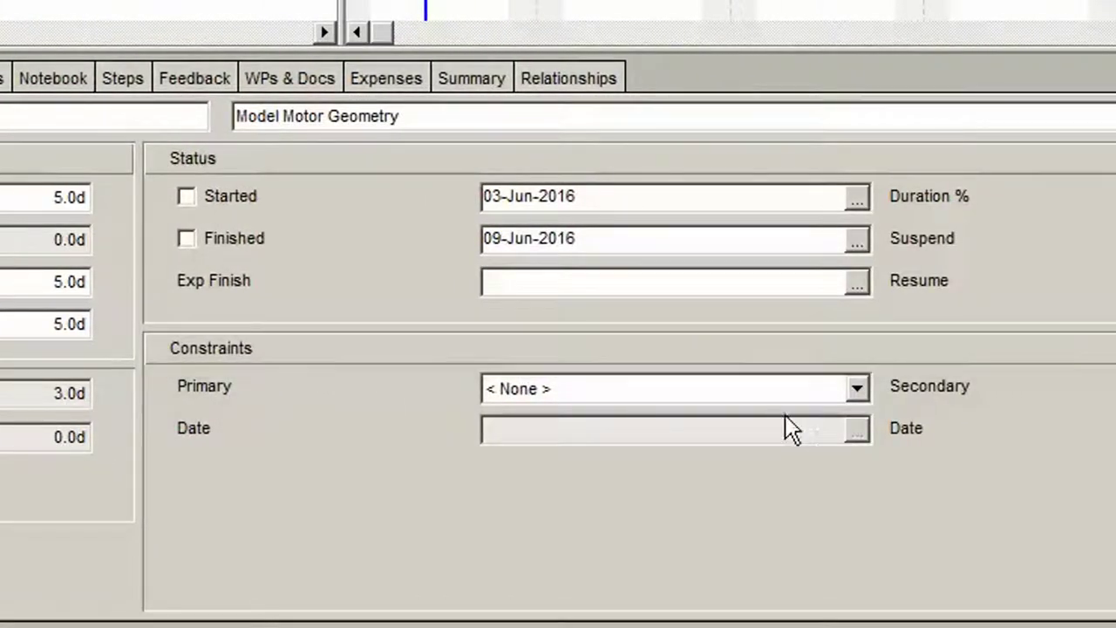
click(857, 388)
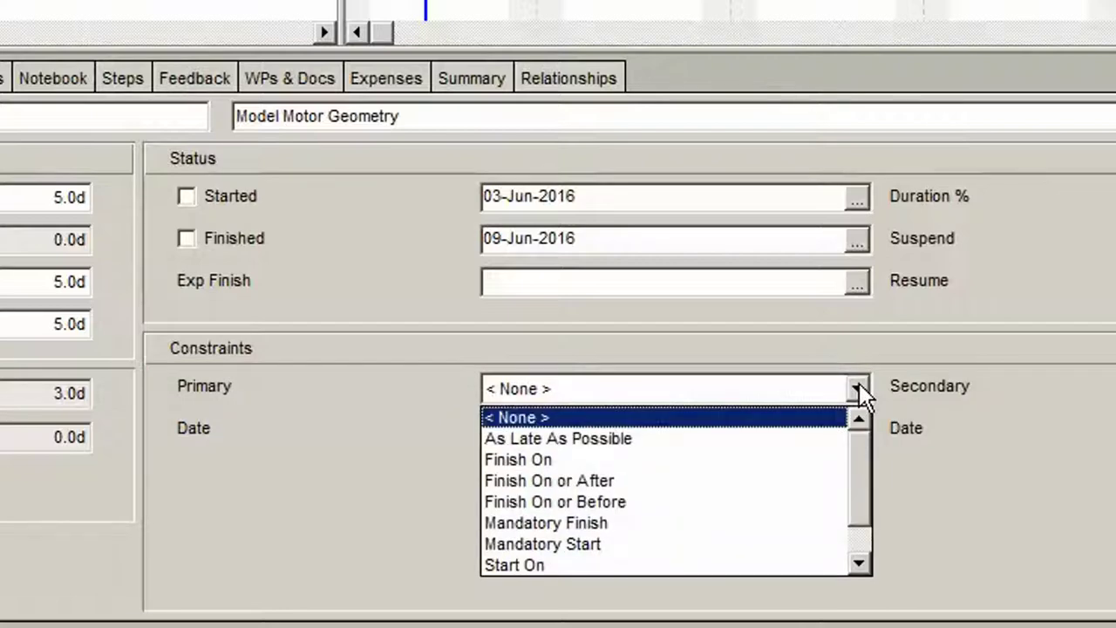
click(814, 499)
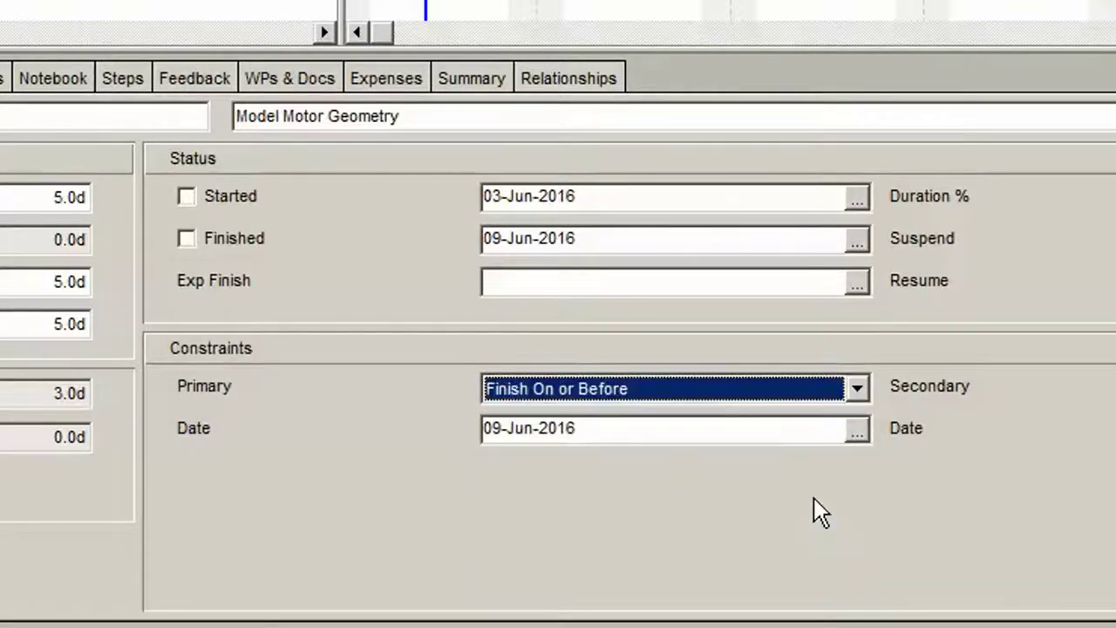
click(740, 430)
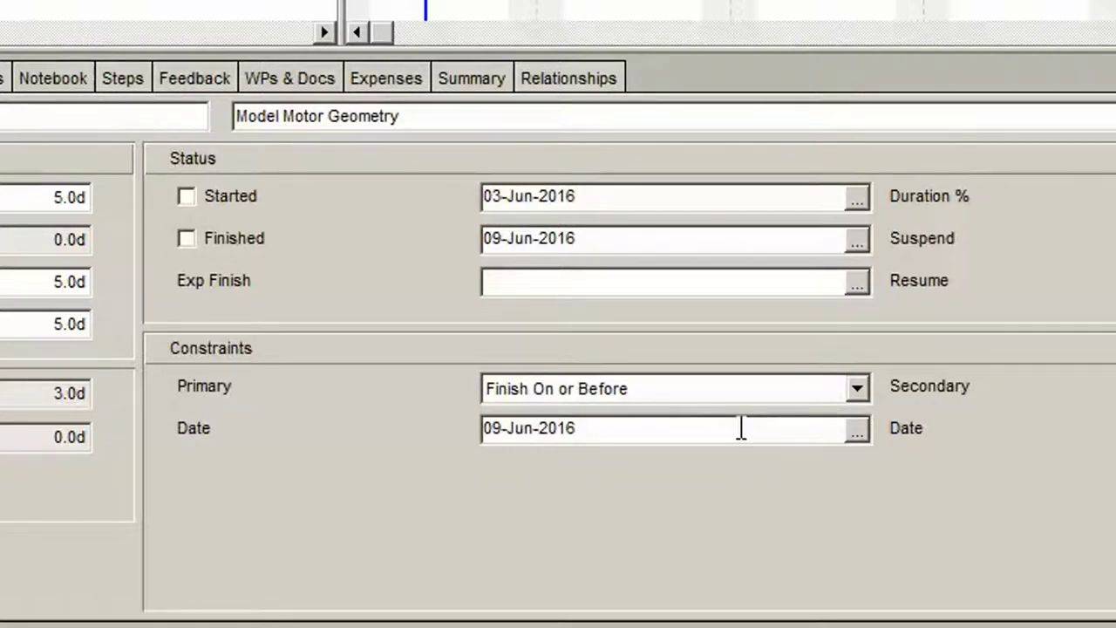
key(F9)
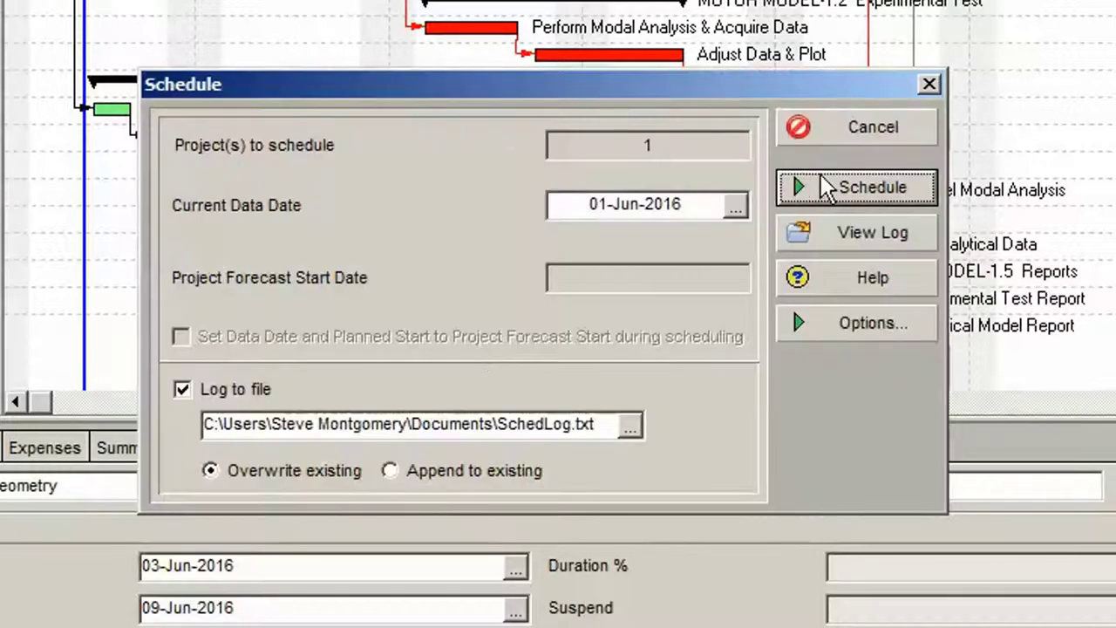
Reschedule so Acquire Motor Geometry and Model Motor Geometry turn critical.
click(817, 196)
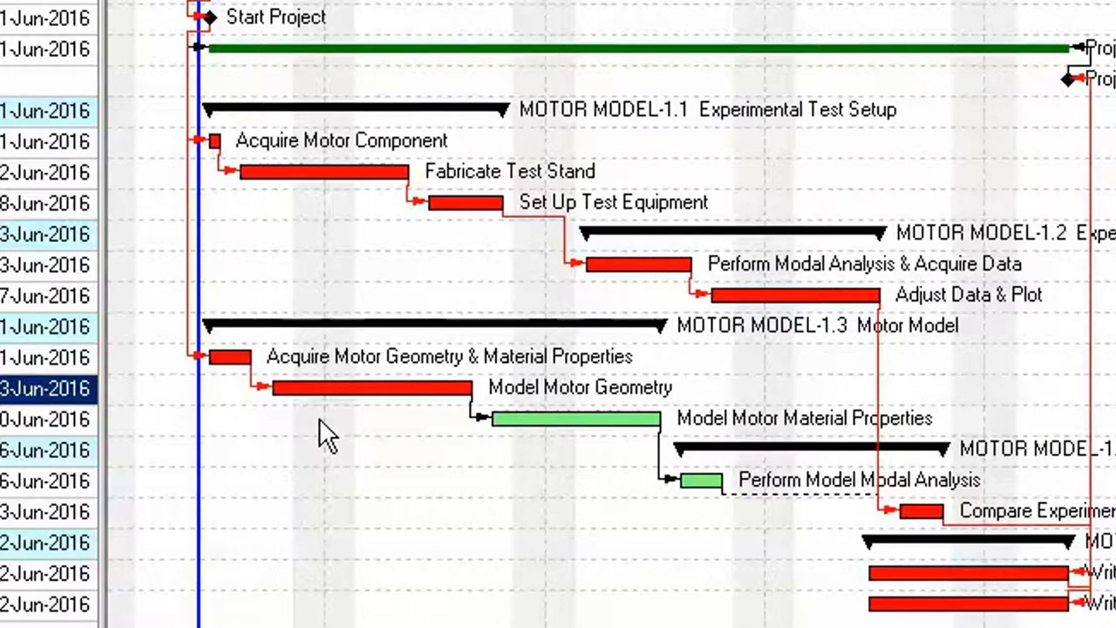
Define critical activities as Longest Path in Schedule Options and reschedule the project.
key(F9)
click(787, 334)
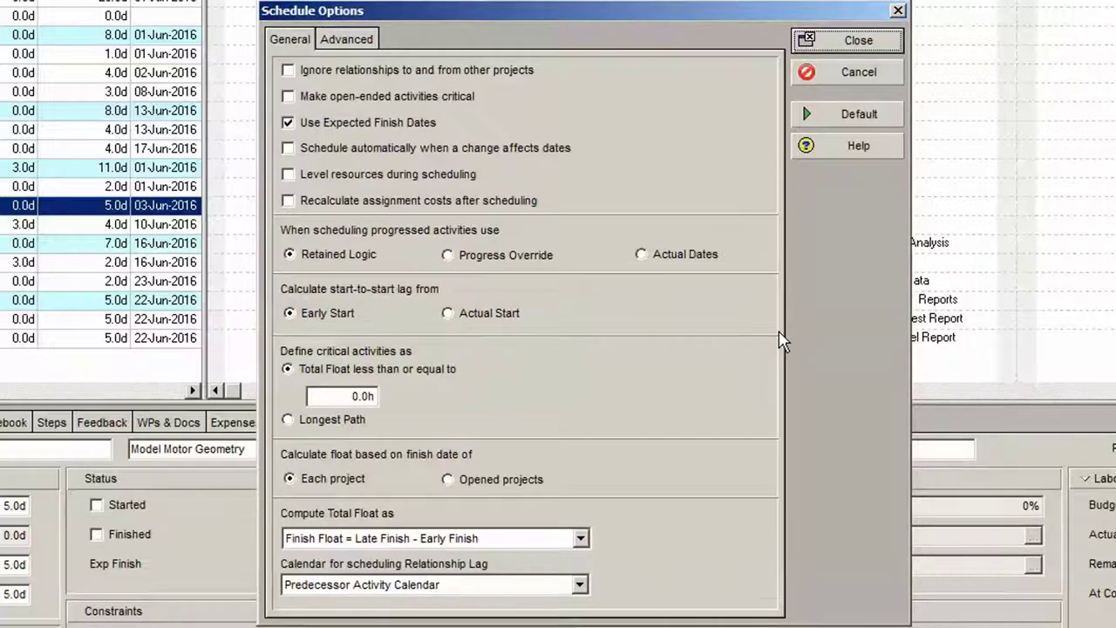
click(288, 421)
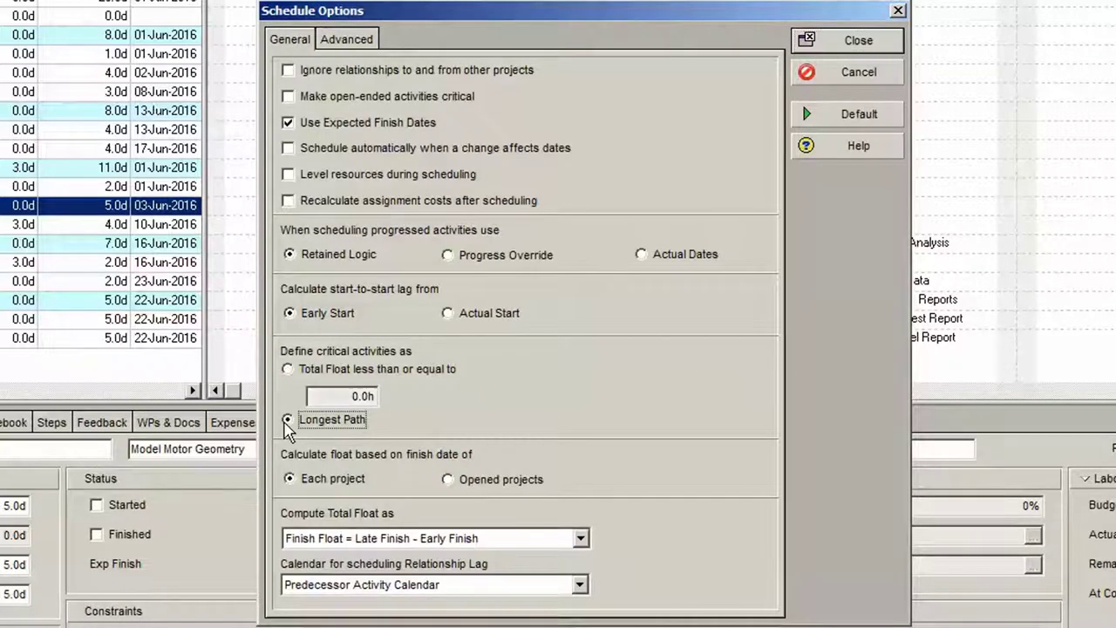
click(827, 44)
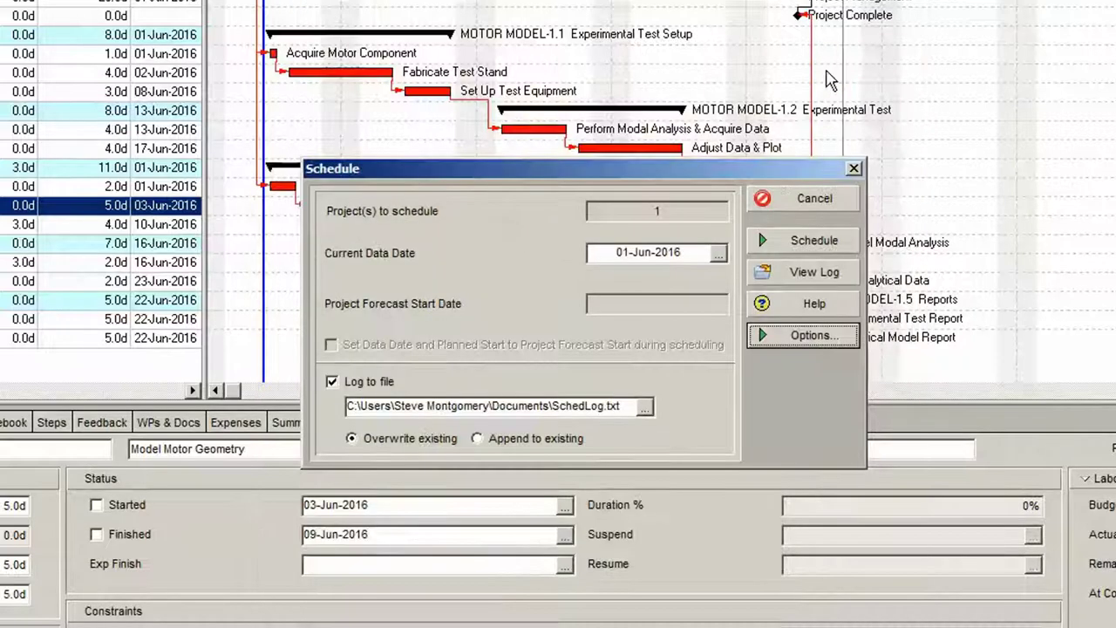
click(792, 239)
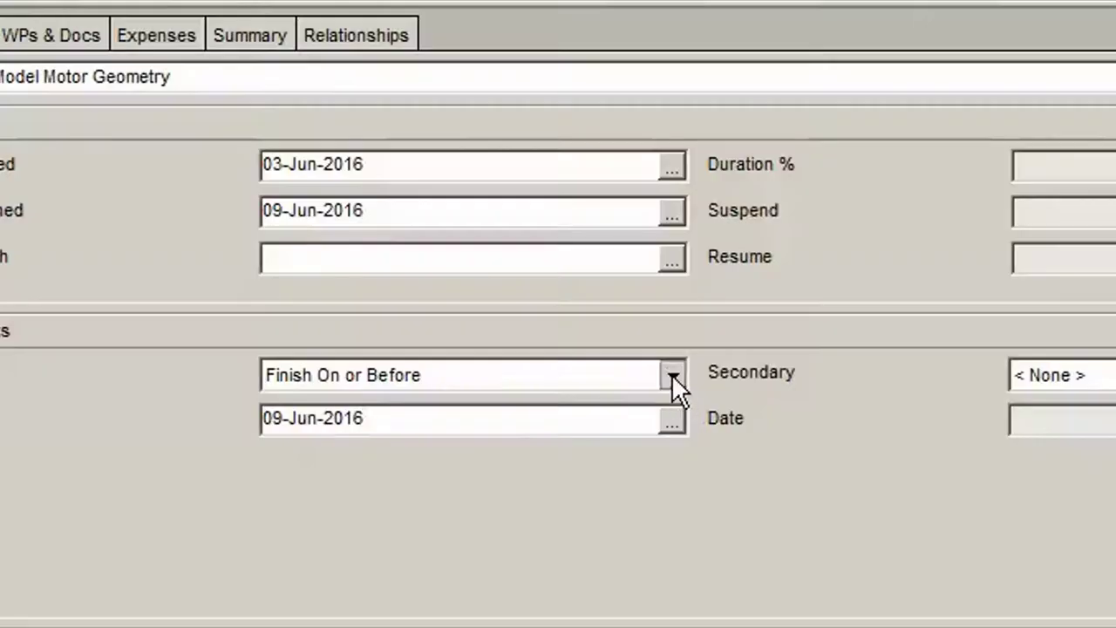
Set critical activities back to Total Float less than or equal to 0.0h and recalculate.
click(671, 375)
scroll(673, 428, up, 2)
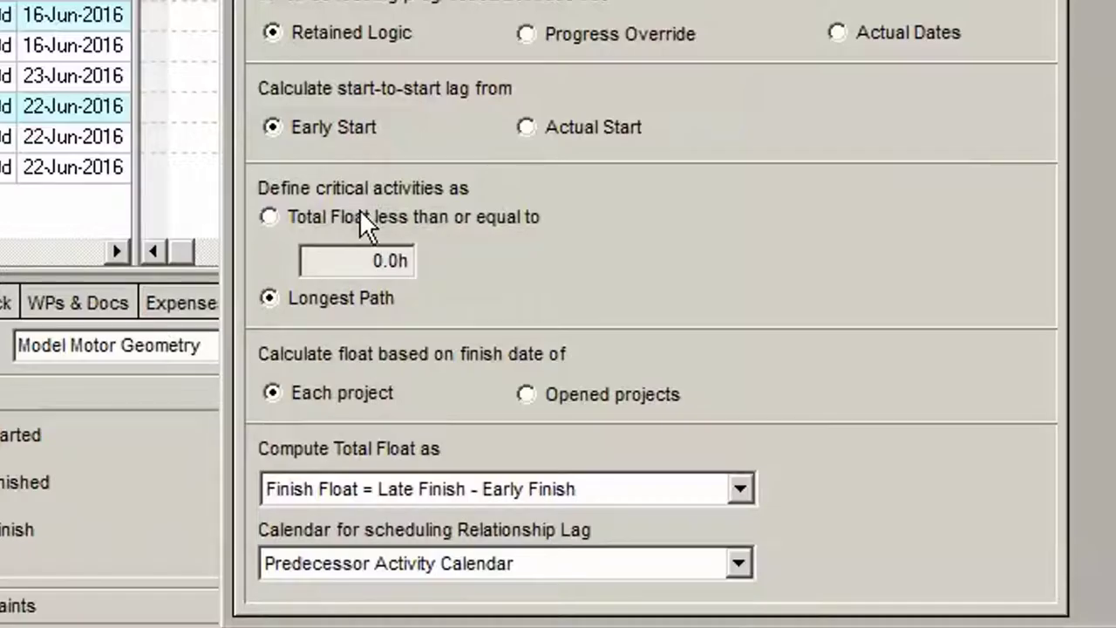
click(383, 216)
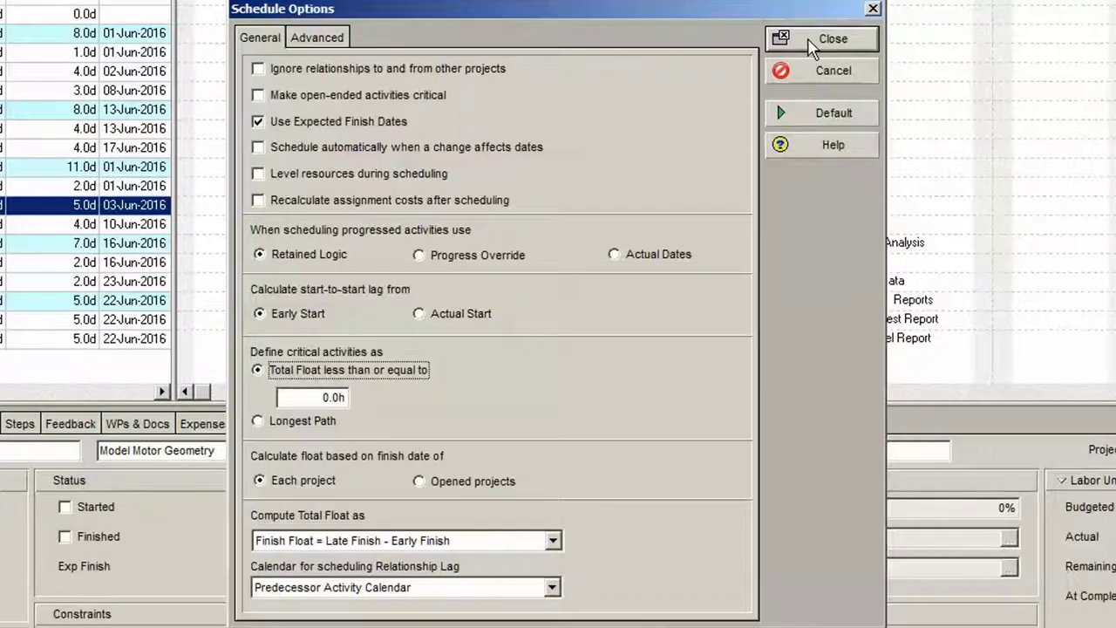
key(Escape)
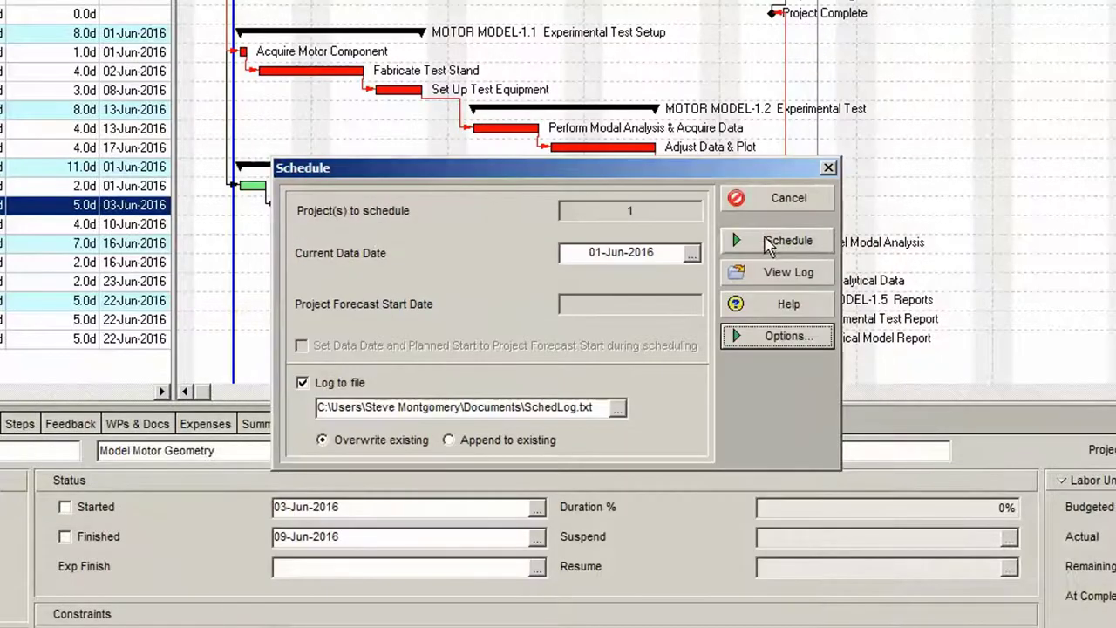
click(1097, 5)
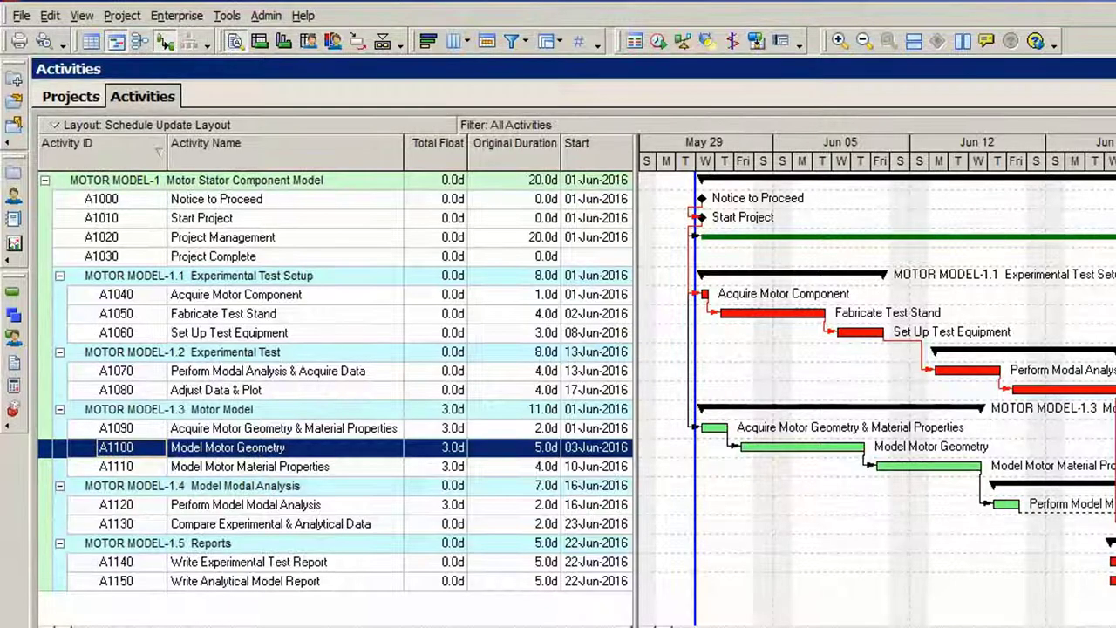
Set MOTOR MODEL-1's Must Finish By to 20-Jun-2016, reschedule, and use Longest Path criticality.
click(68, 99)
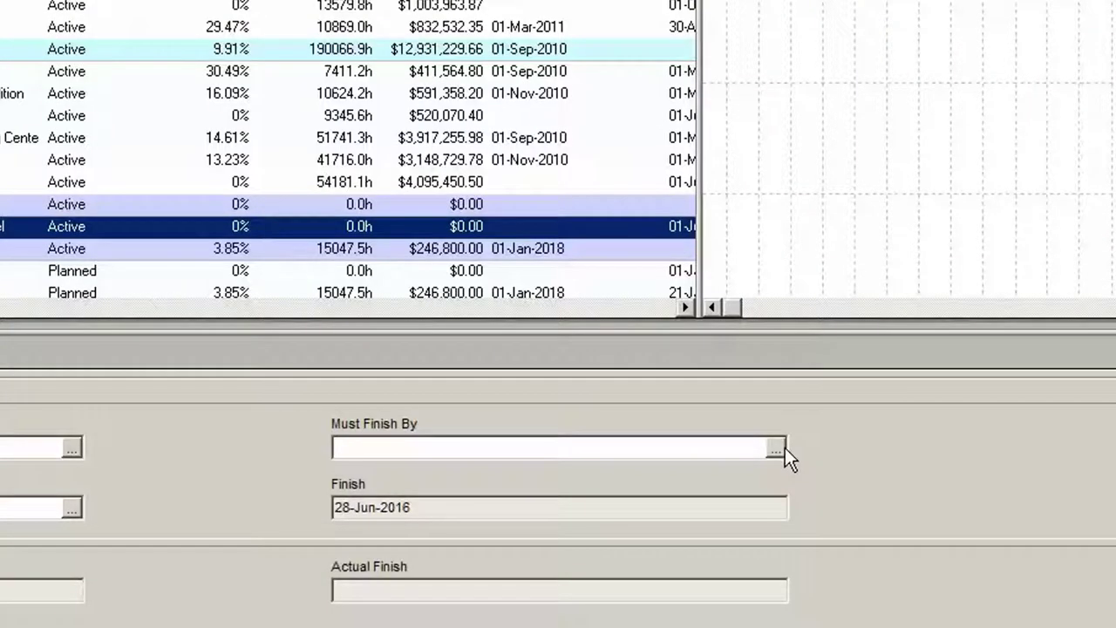
click(785, 448)
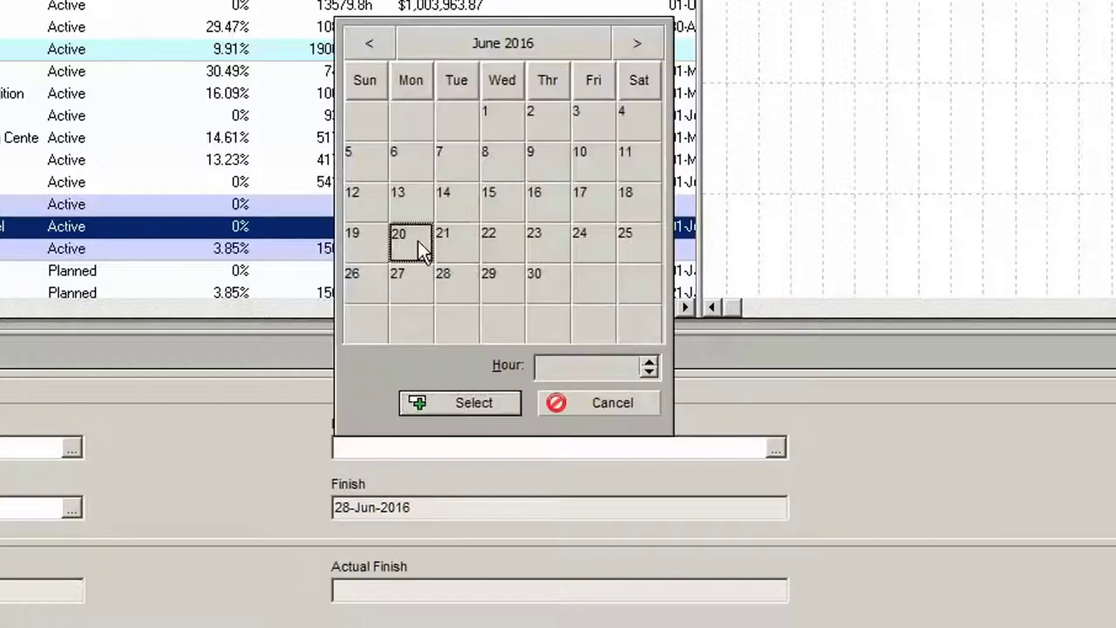
click(464, 403)
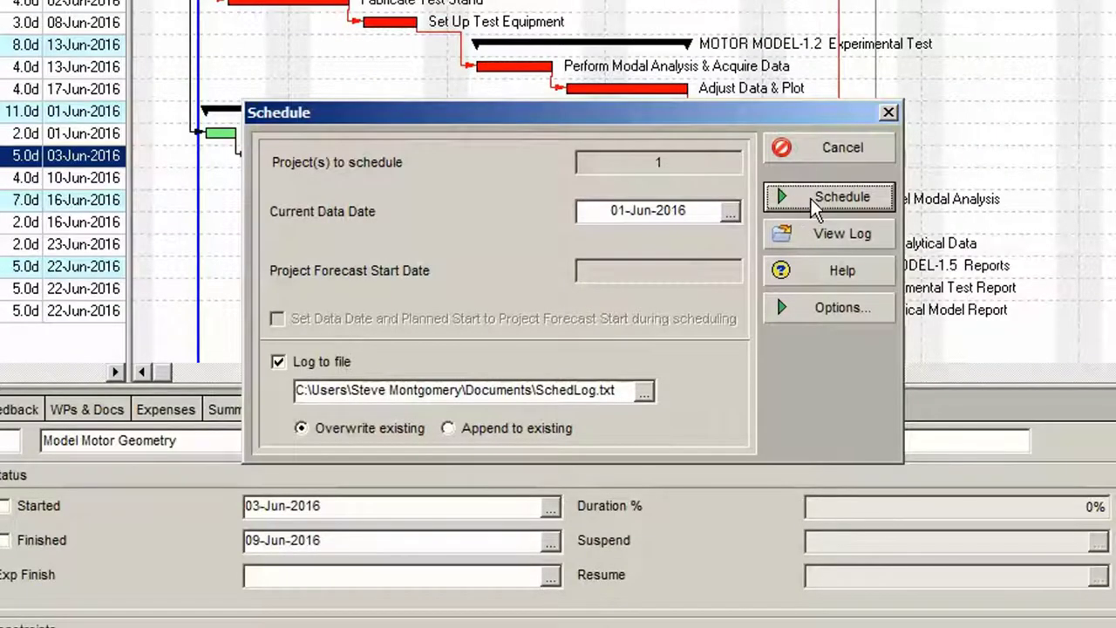
click(828, 196)
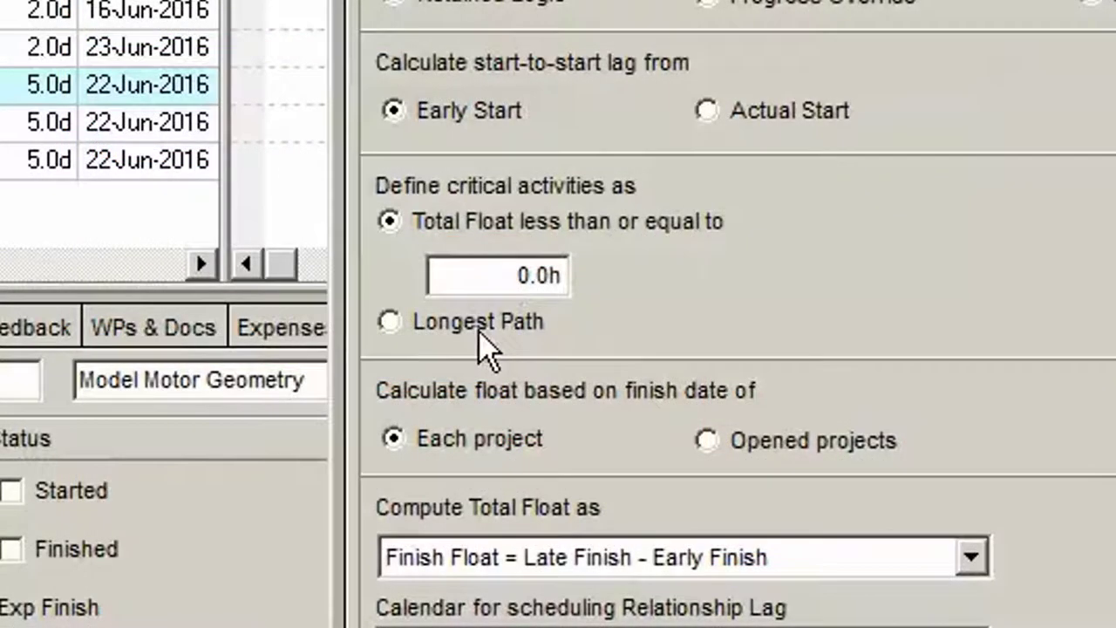
click(479, 332)
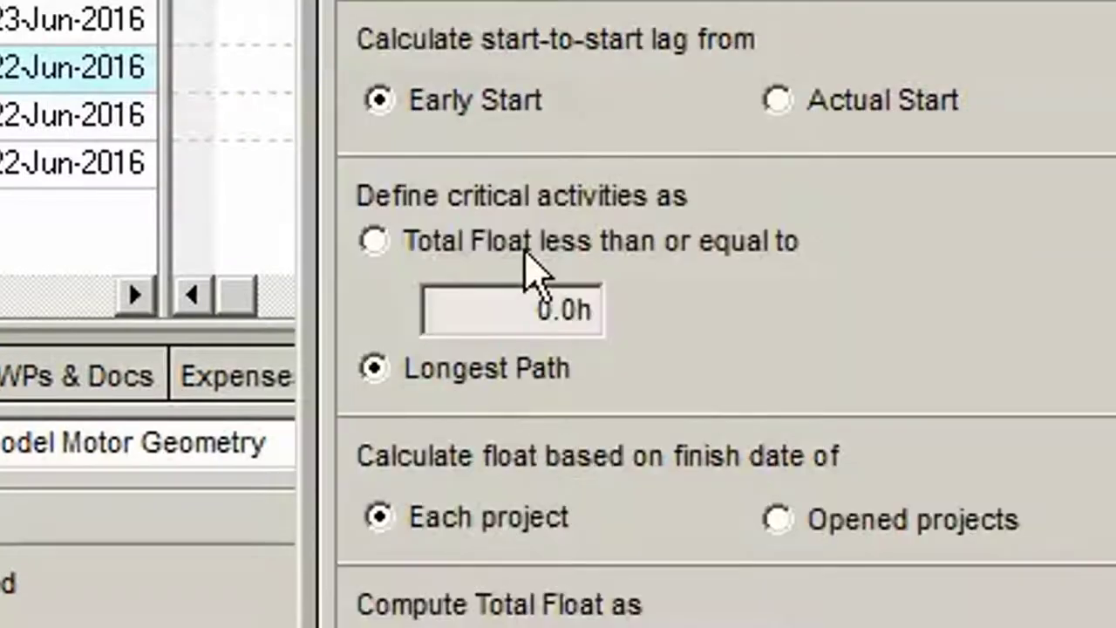
Use Total Float criticality, move Must Finish By to 07-Jul-2016, and reschedule the activities.
click(526, 251)
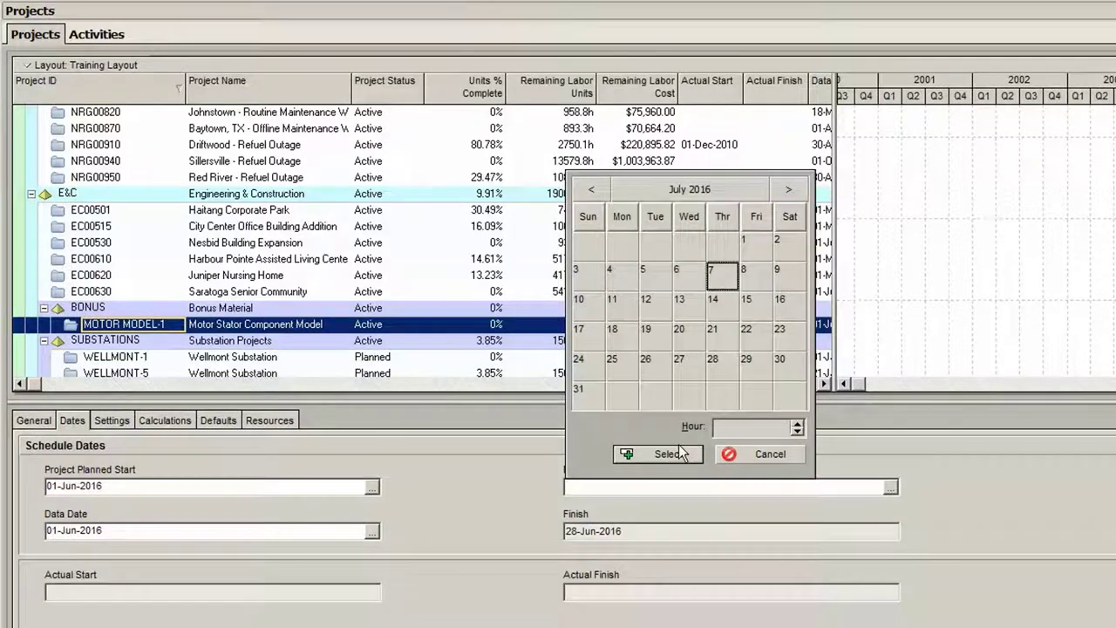
click(667, 453)
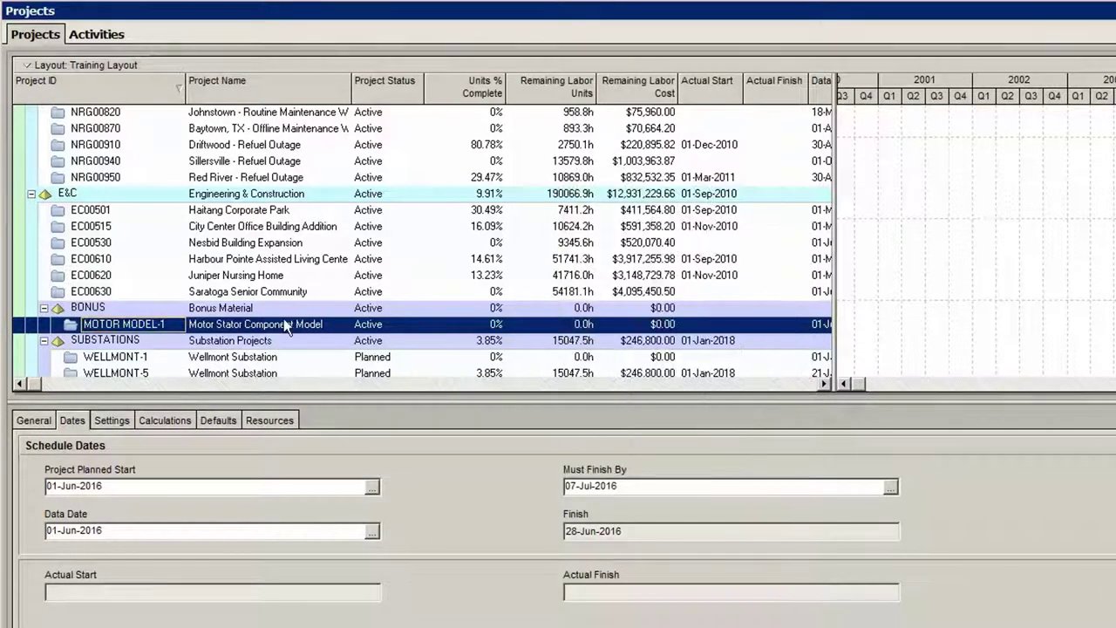
click(107, 33)
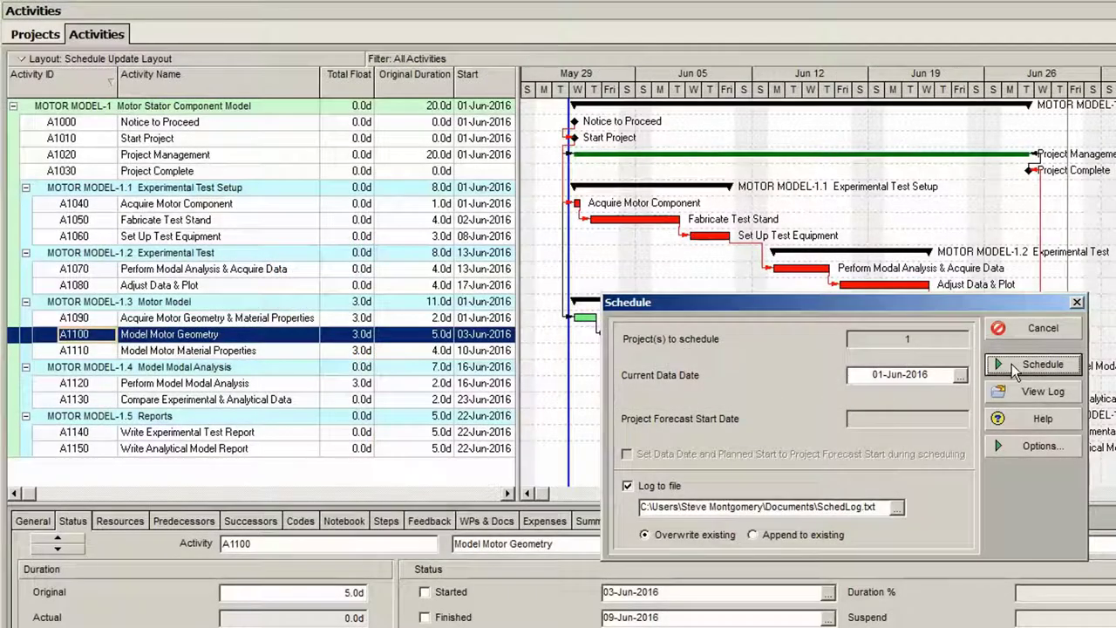
click(1018, 366)
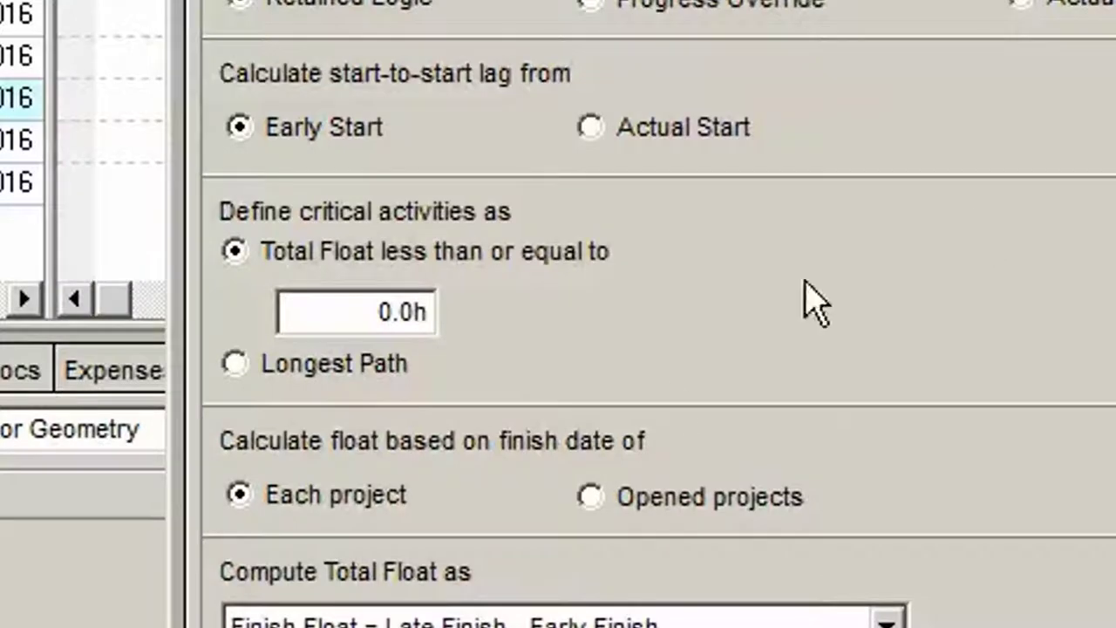
Reschedule with Longest Path criticality, then switch the option back to Total Float.
click(295, 366)
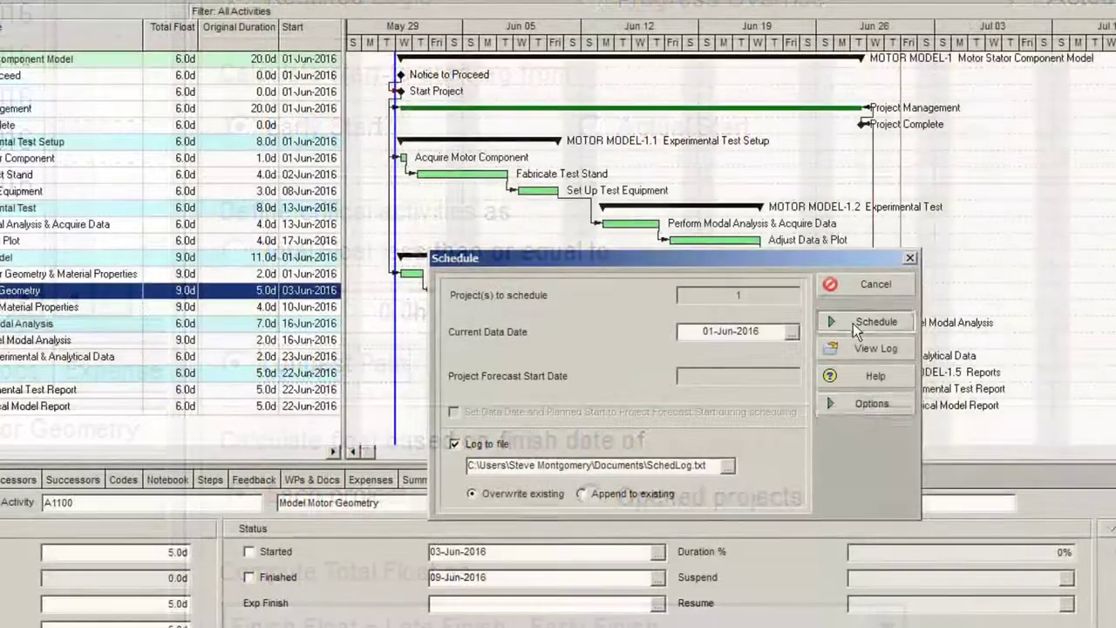
click(872, 322)
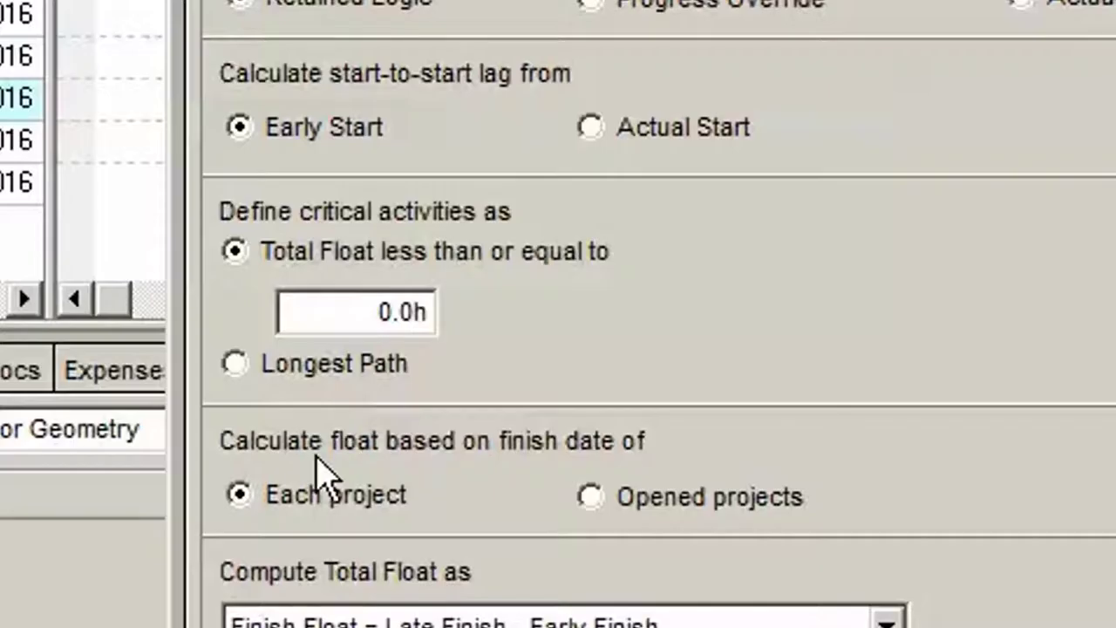
click(291, 366)
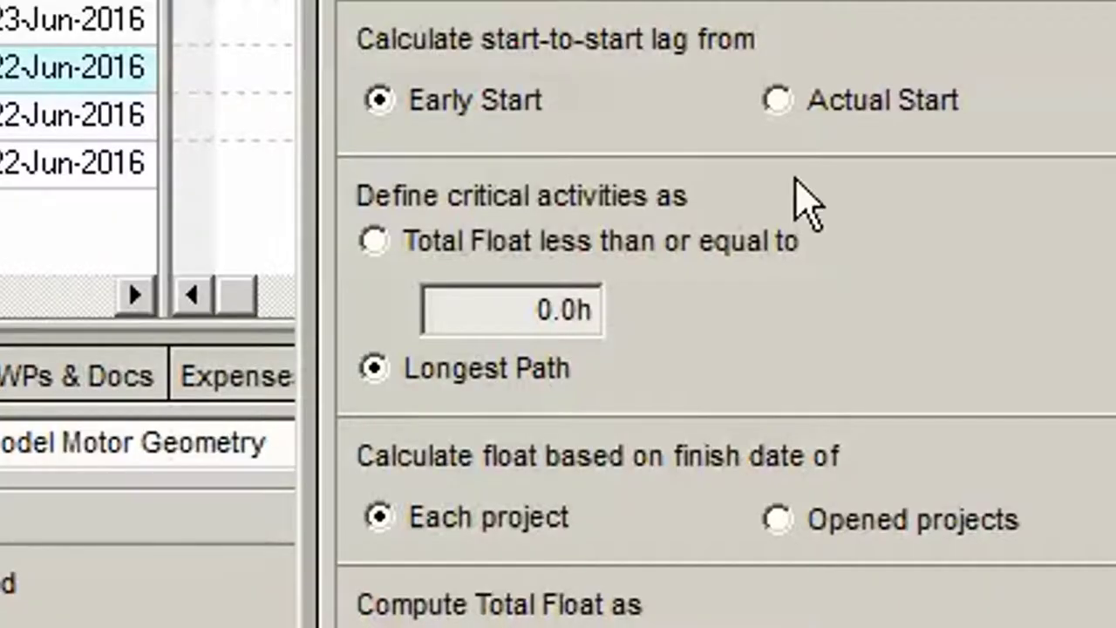
click(526, 255)
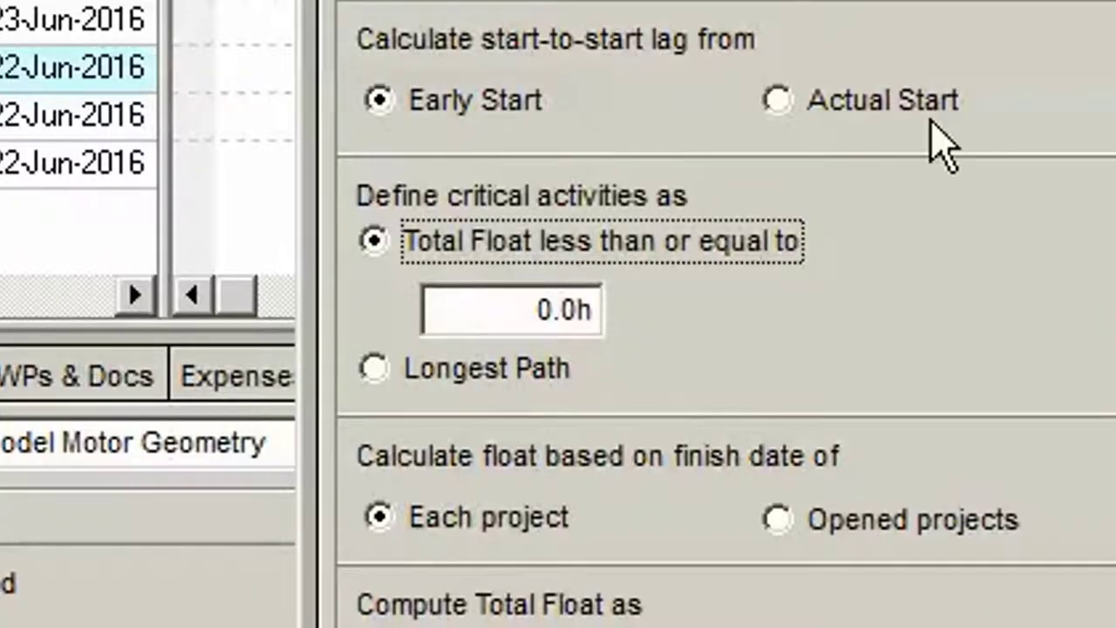